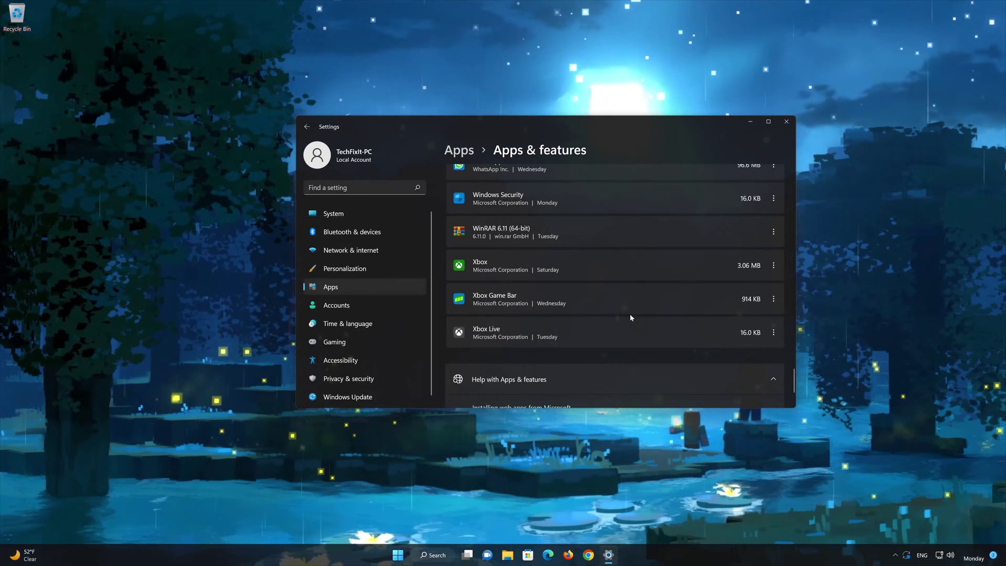
Step: Find the Xbox app in the installed apps list and open its advanced options
scroll(591, 307, "up", 1)
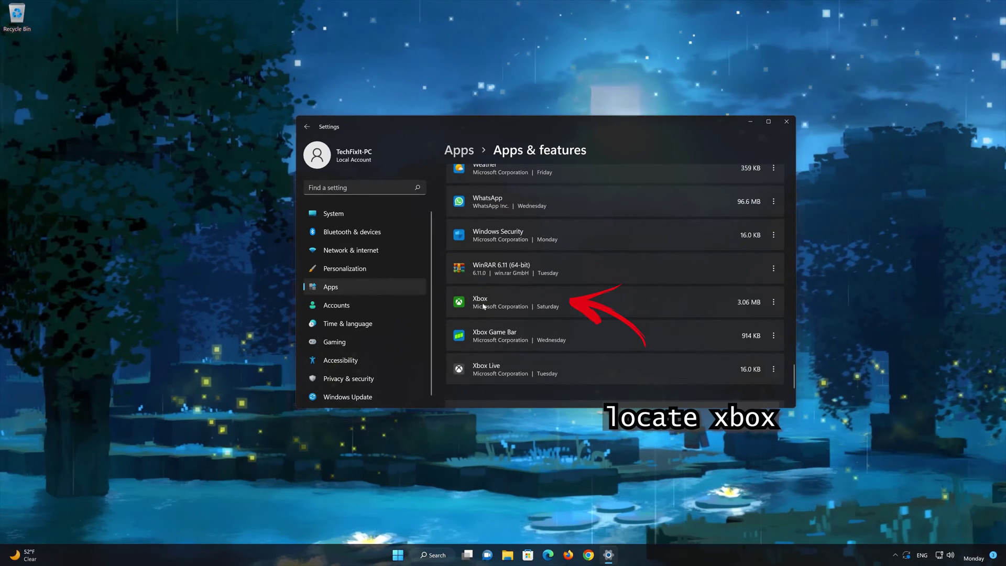
left_click(773, 302)
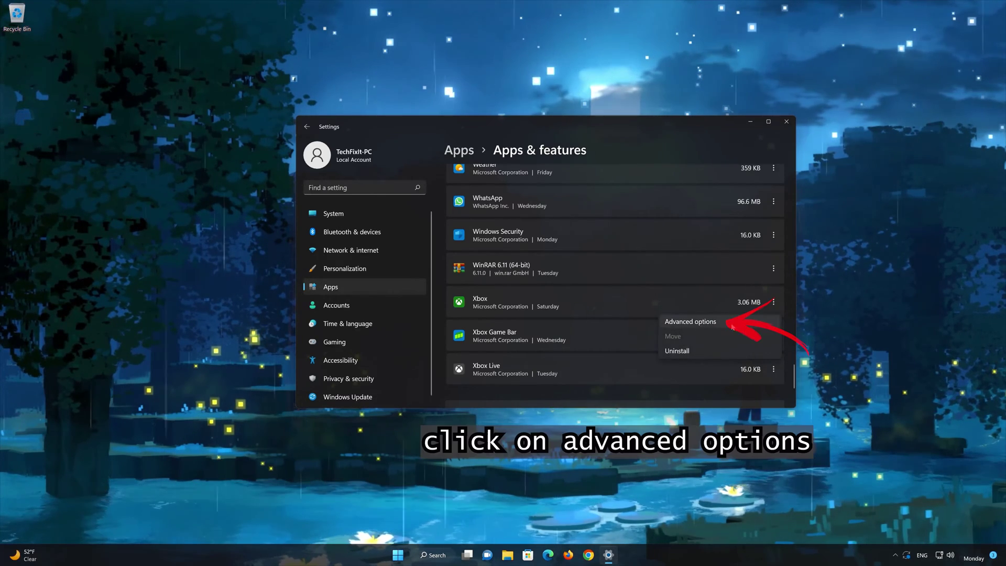
left_click(693, 323)
Step: Repair the Xbox app, and reset it with its app data deleted
scroll(690, 324, "down", 3)
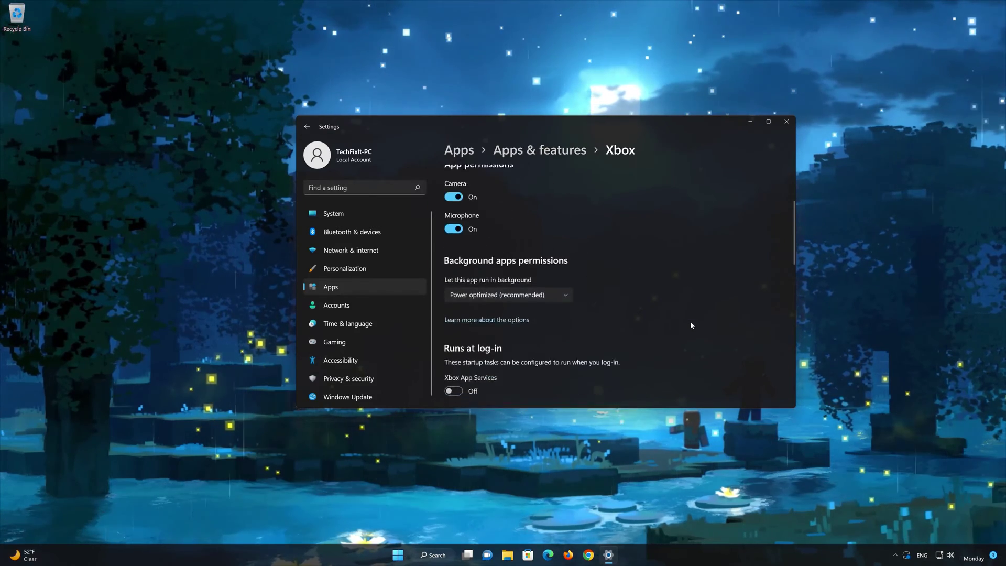
scroll(690, 325, "down", 5)
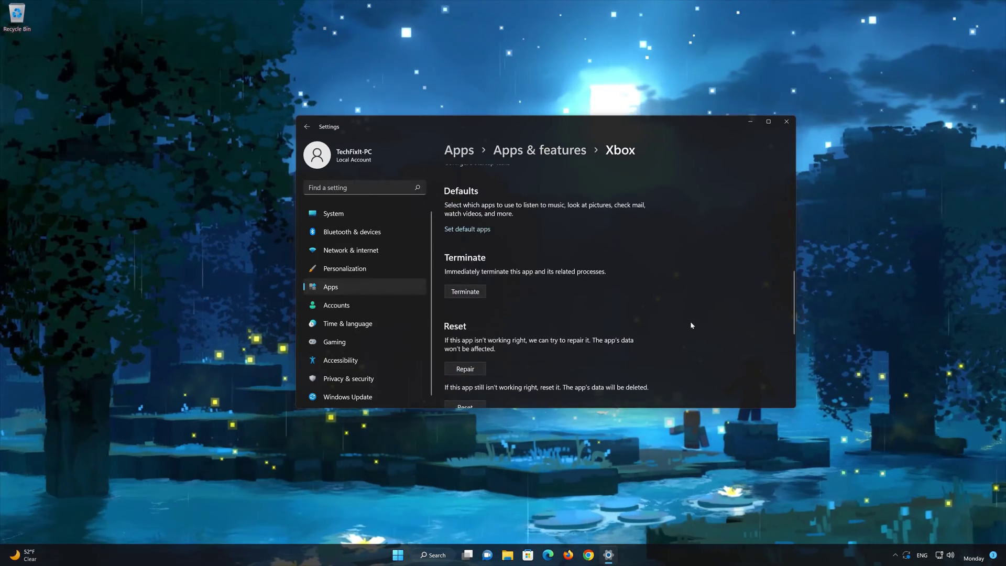
scroll(690, 325, "down", 2)
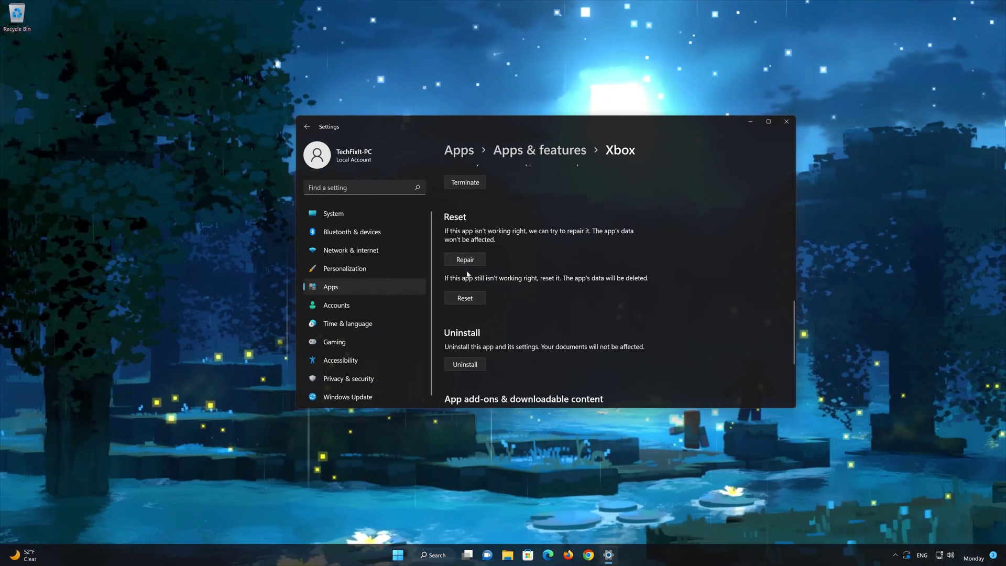
left_click(463, 262)
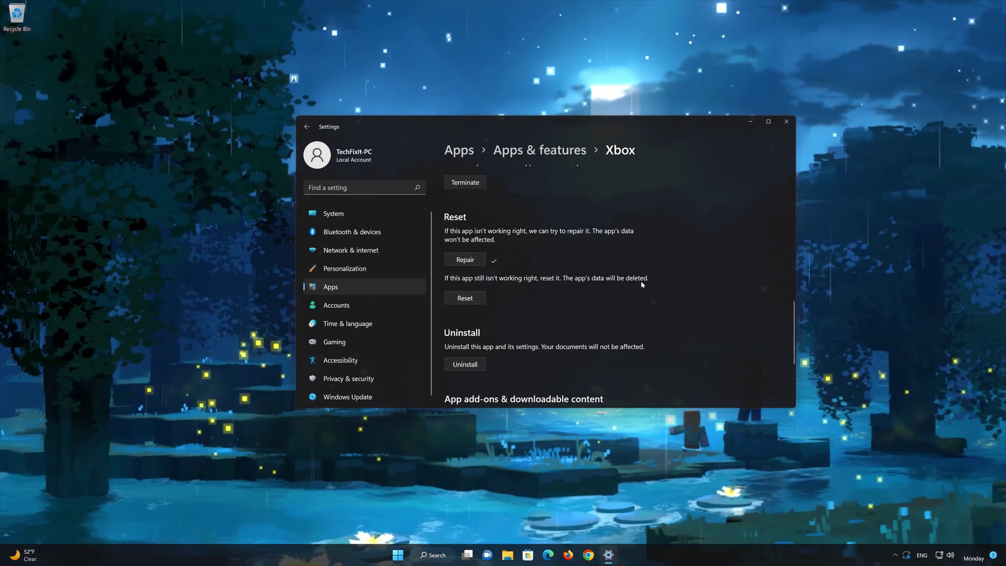
left_click(468, 299)
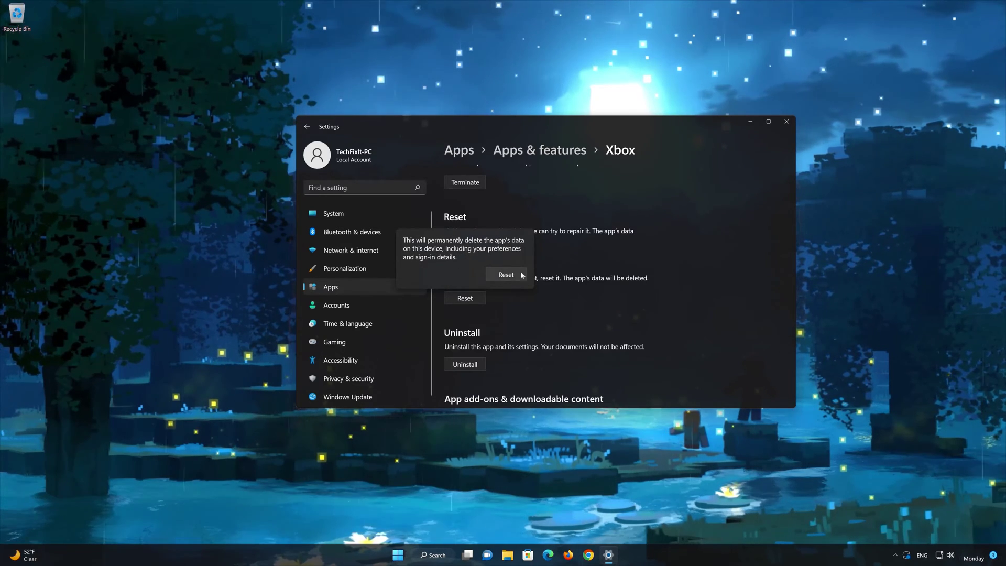
left_click(506, 275)
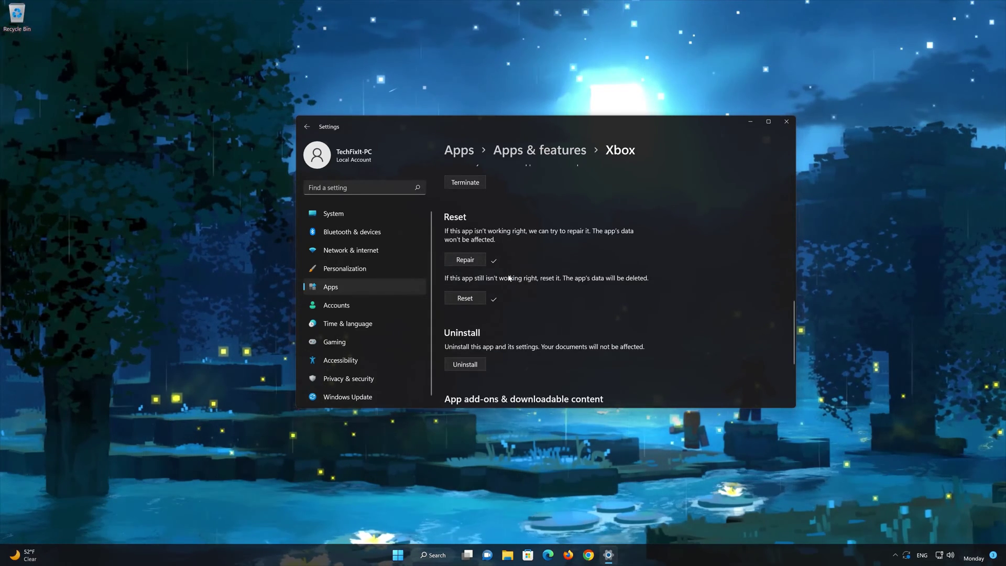
Step: Uninstall the Xbox app along with its related info and close Settings
scroll(507, 296, "down", 2)
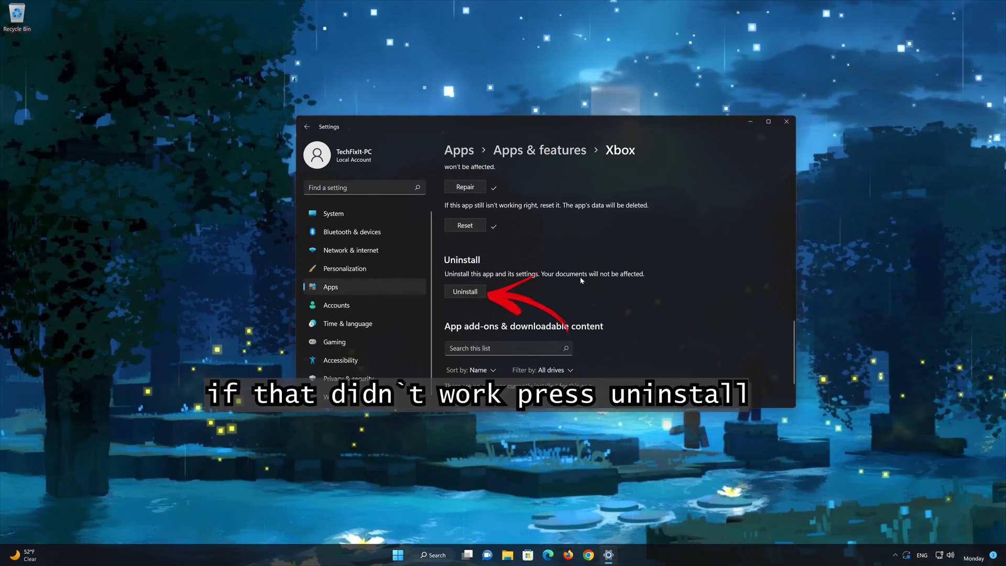
left_click(481, 290)
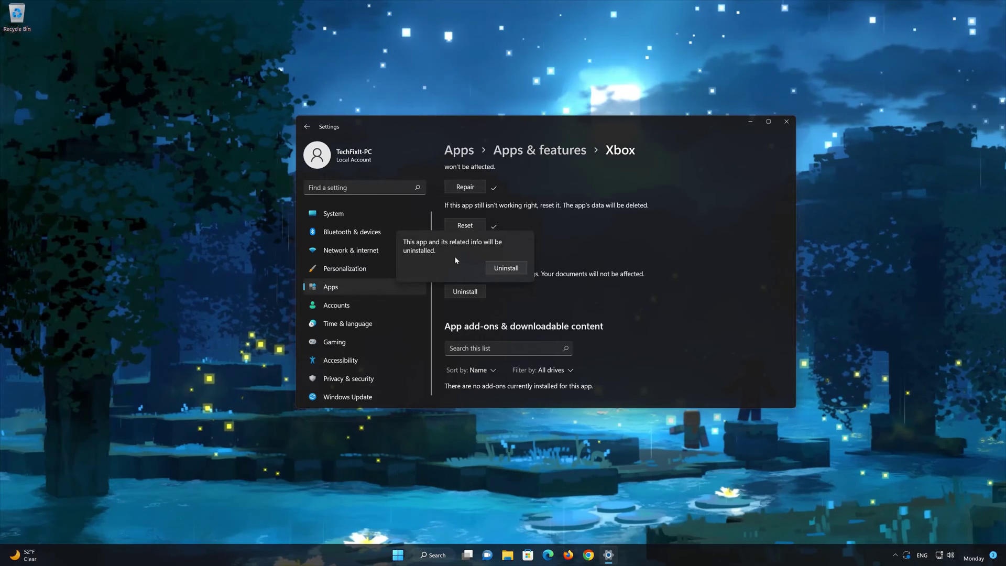
left_click(512, 270)
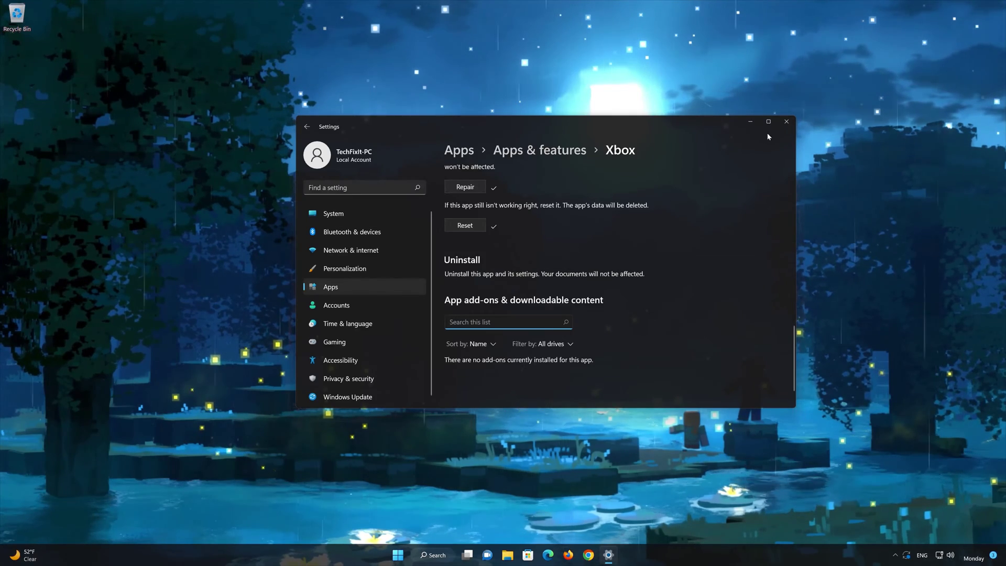
left_click(788, 124)
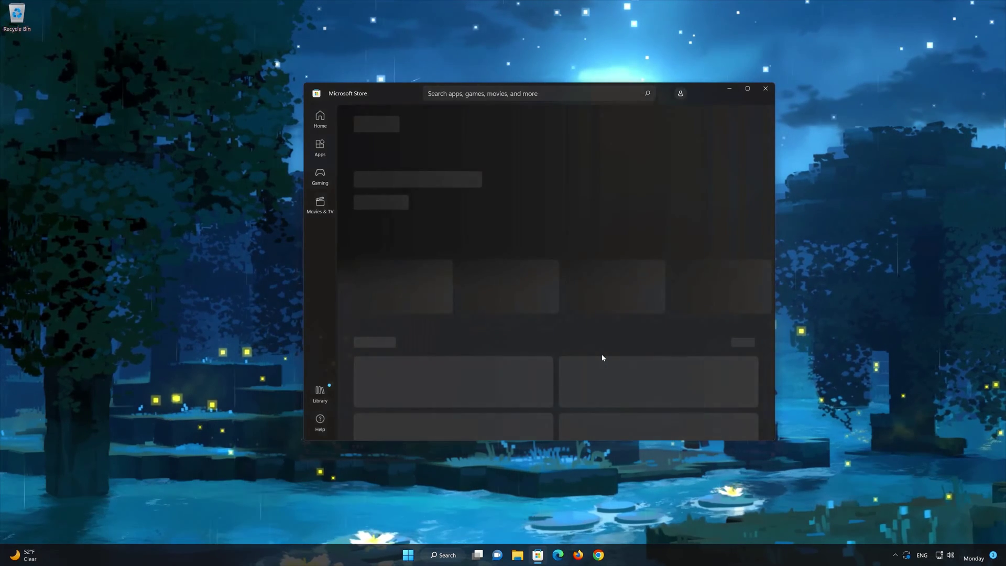
Step: Search Microsoft Store for "xbox" and install the Xbox app by Microsoft Corporation
left_click(529, 94)
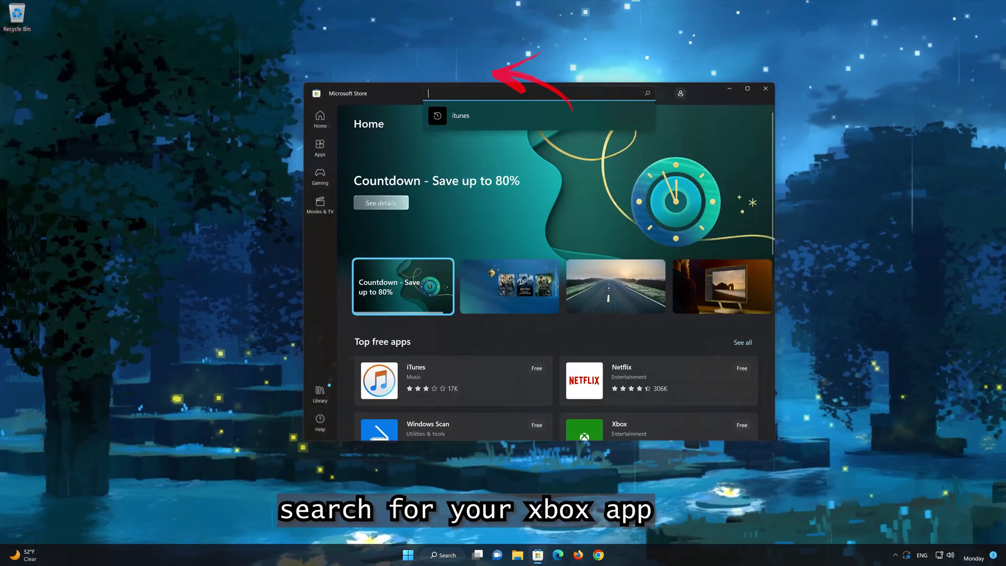
type("xbox")
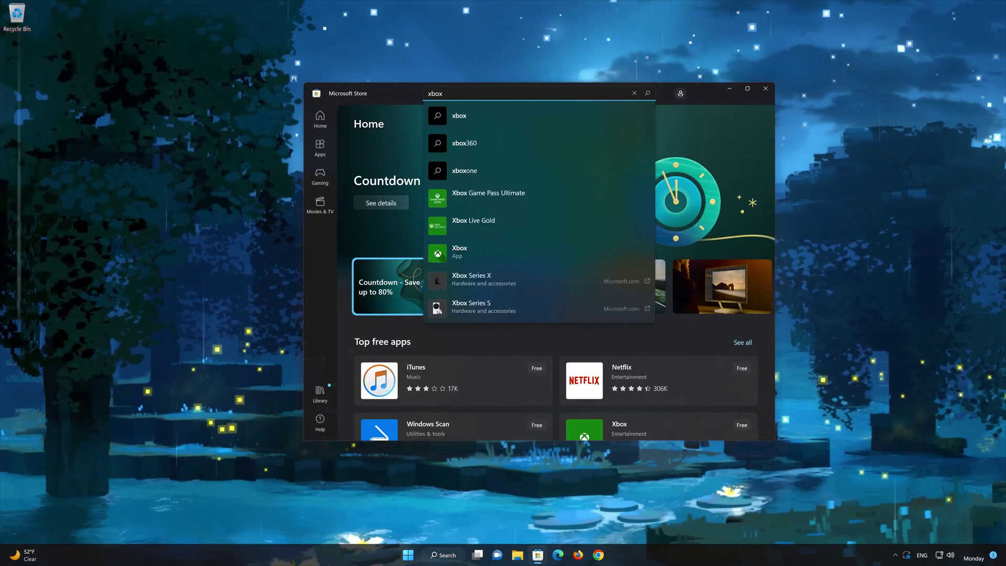
left_click(476, 252)
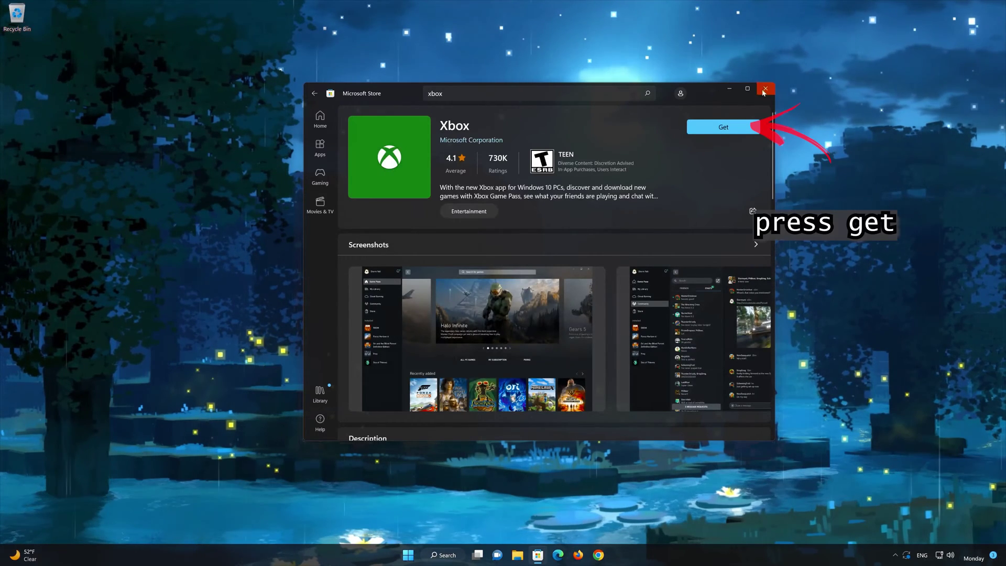
left_click(716, 133)
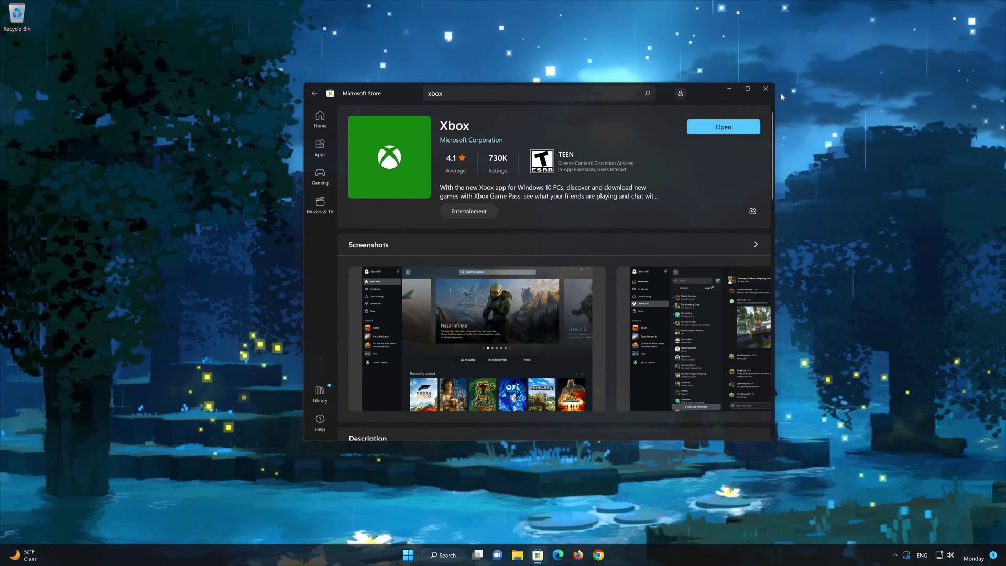
Step: Launch the installed Xbox app and browse its Game Pass catalog without signing in, closing the app and Microsoft Store when done
left_click(738, 127)
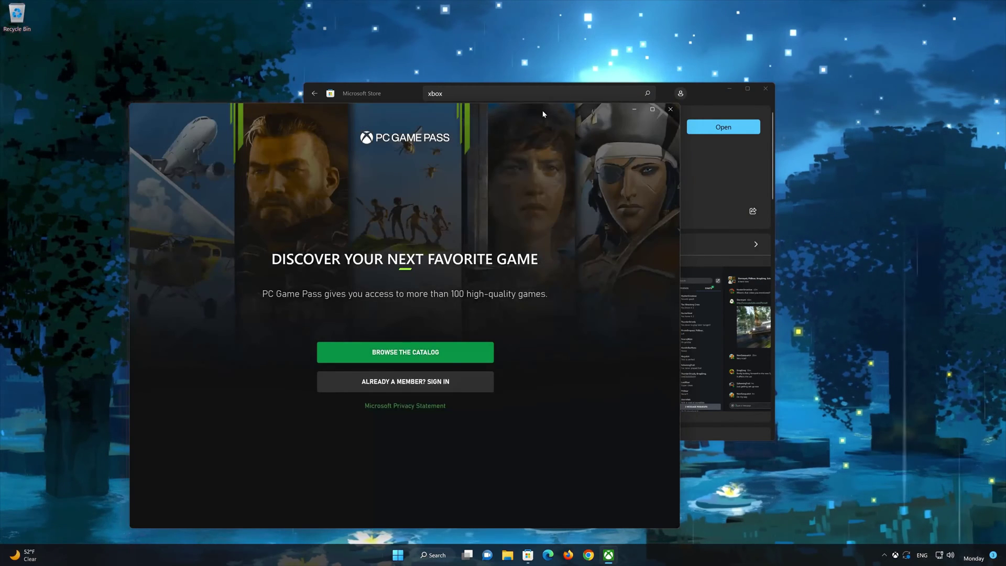
left_click_drag(542, 111, 671, 63)
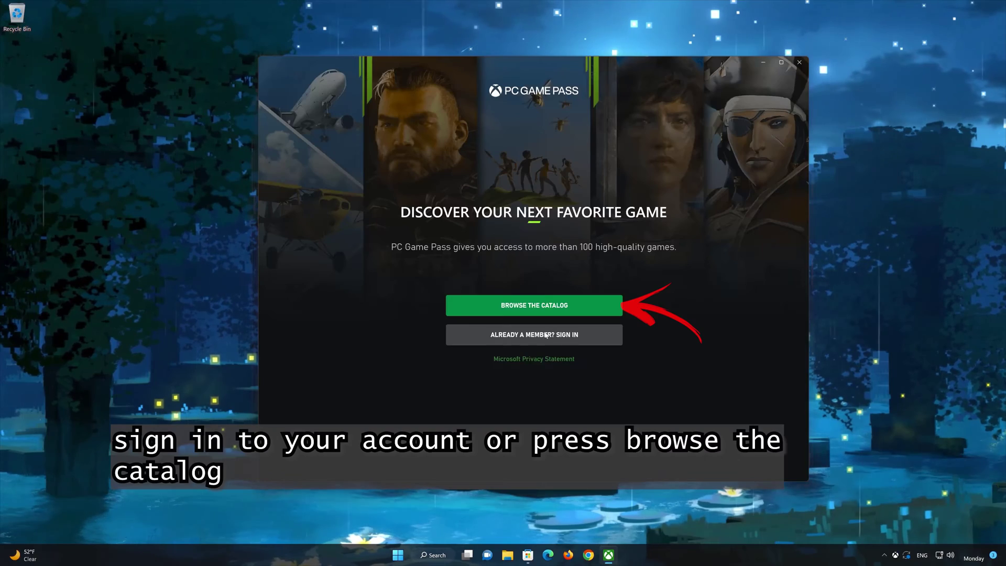
left_click(557, 306)
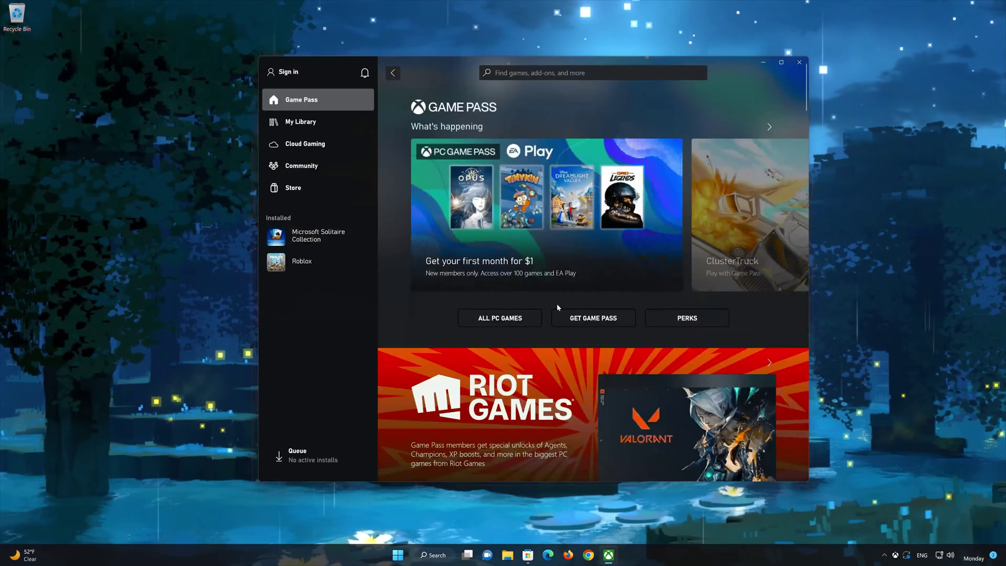
scroll(557, 303, "down", 10)
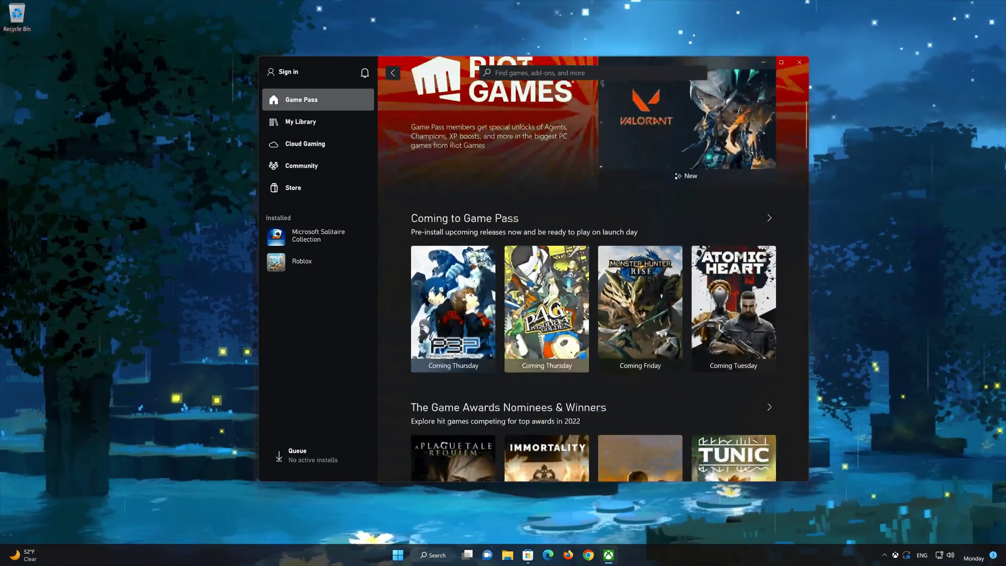
scroll(559, 308, "down", 5)
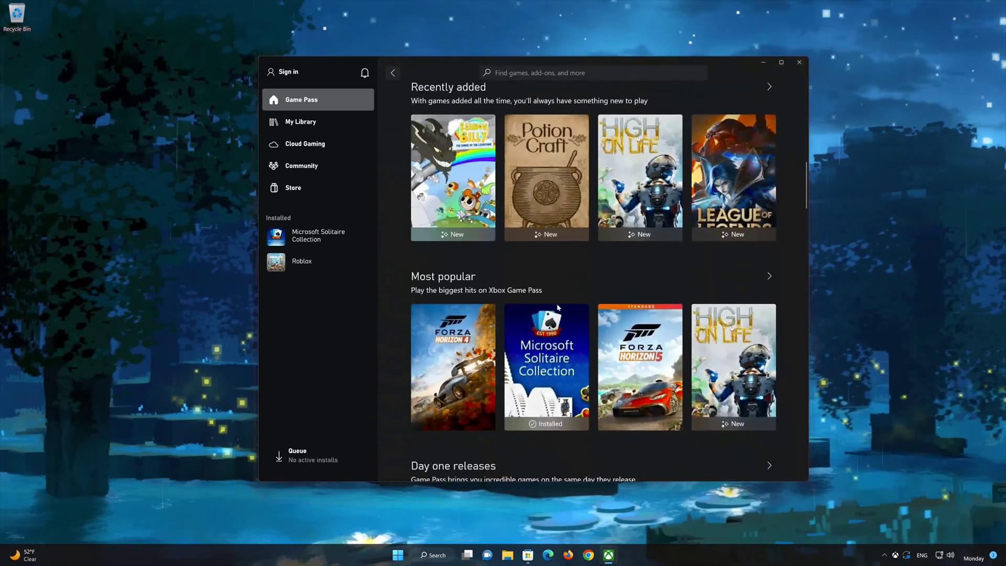
left_click(801, 63)
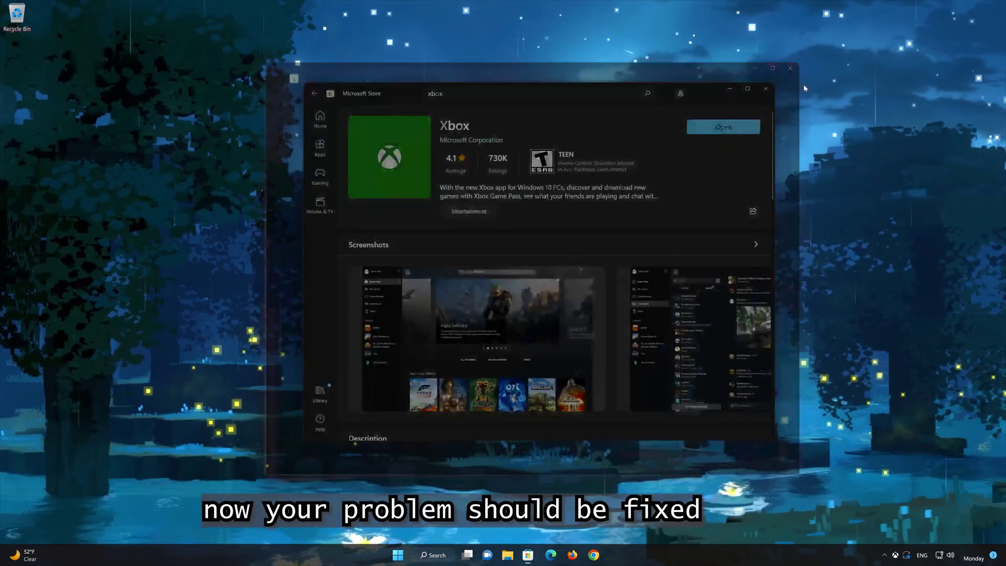
left_click(771, 89)
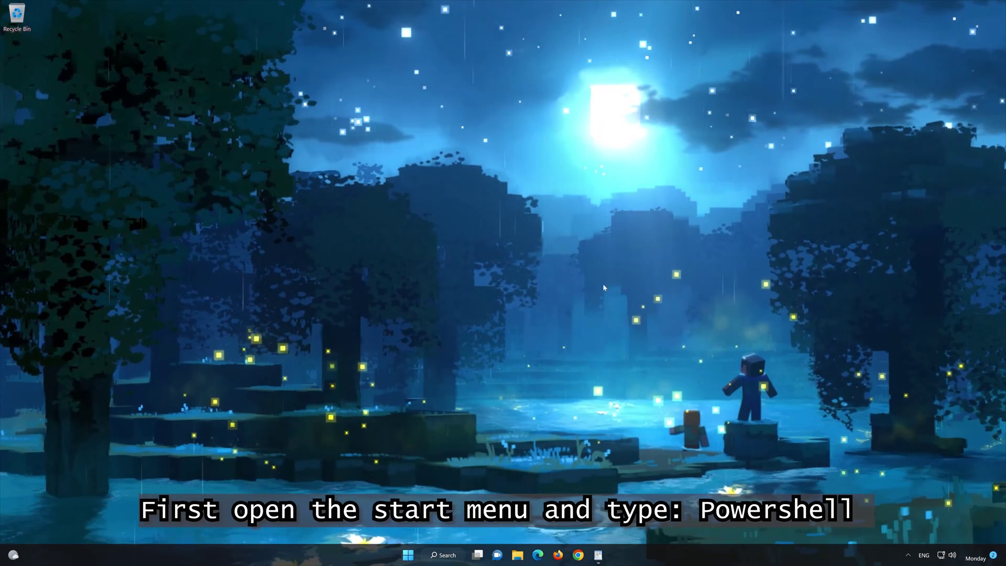
Step: Find PowerShell 7 (x64) and run it as administrator, allowing it to make changes and moving its window toward the screen centre
left_click(407, 559)
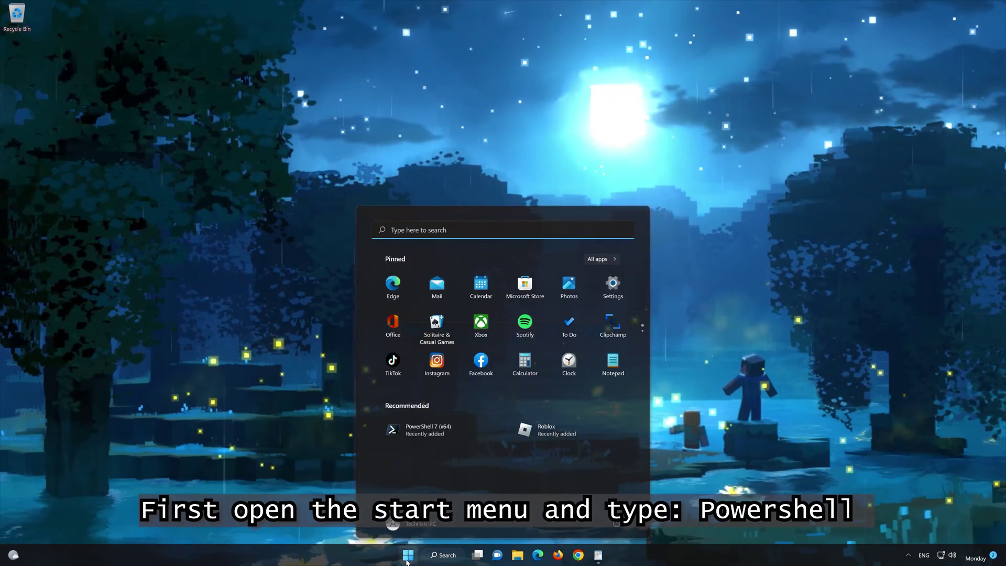
type("powershe")
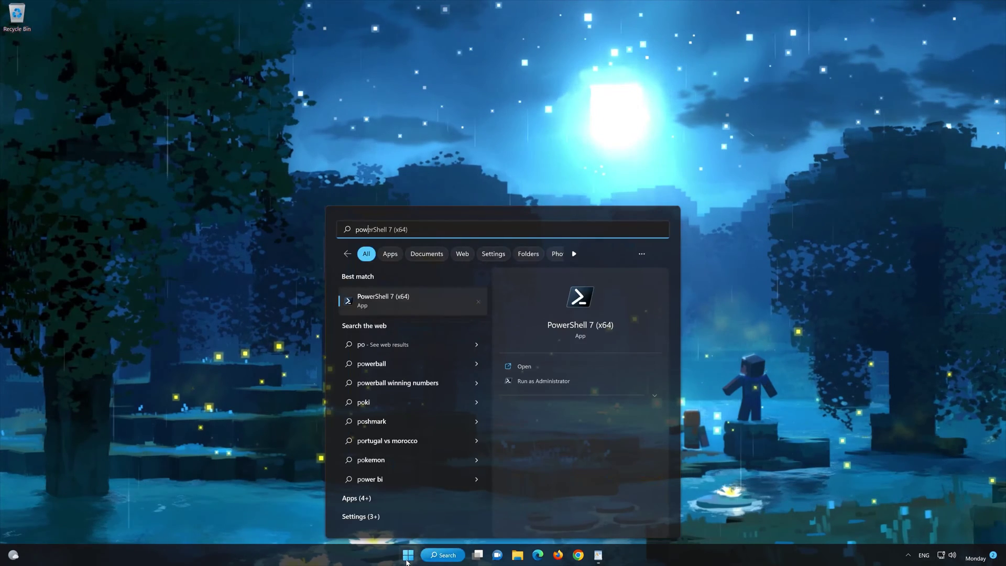
type("ll")
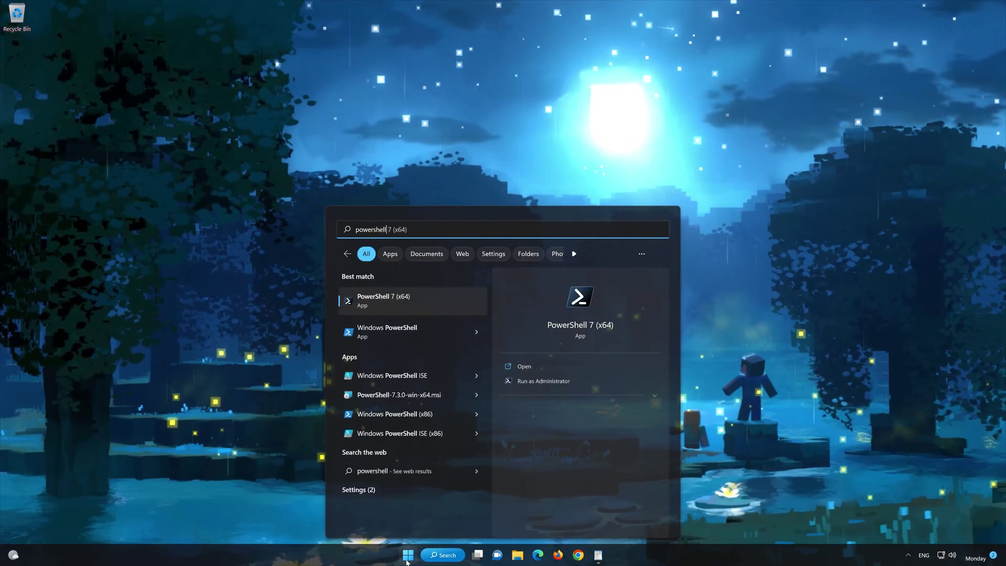
right_click(428, 304)
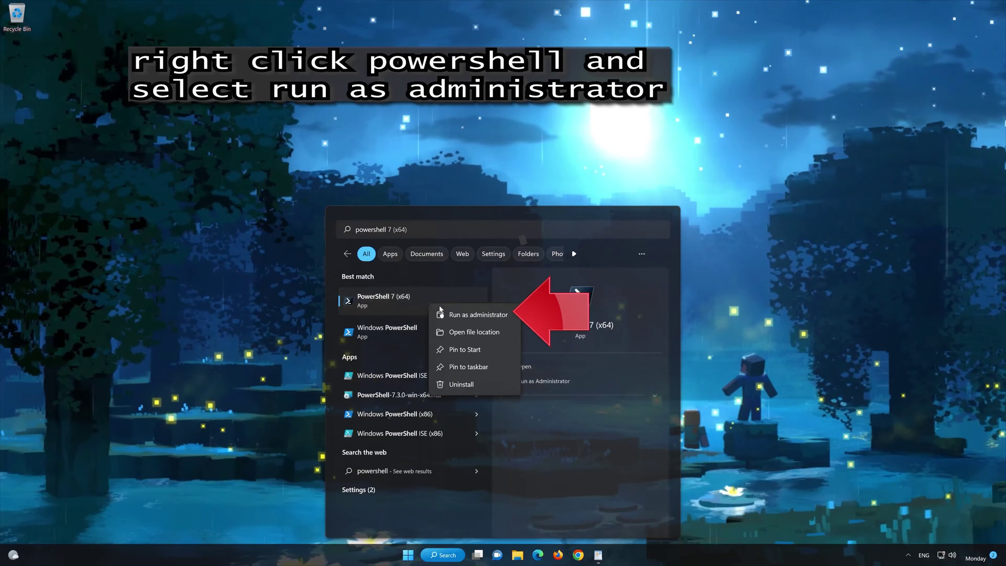
left_click(478, 315)
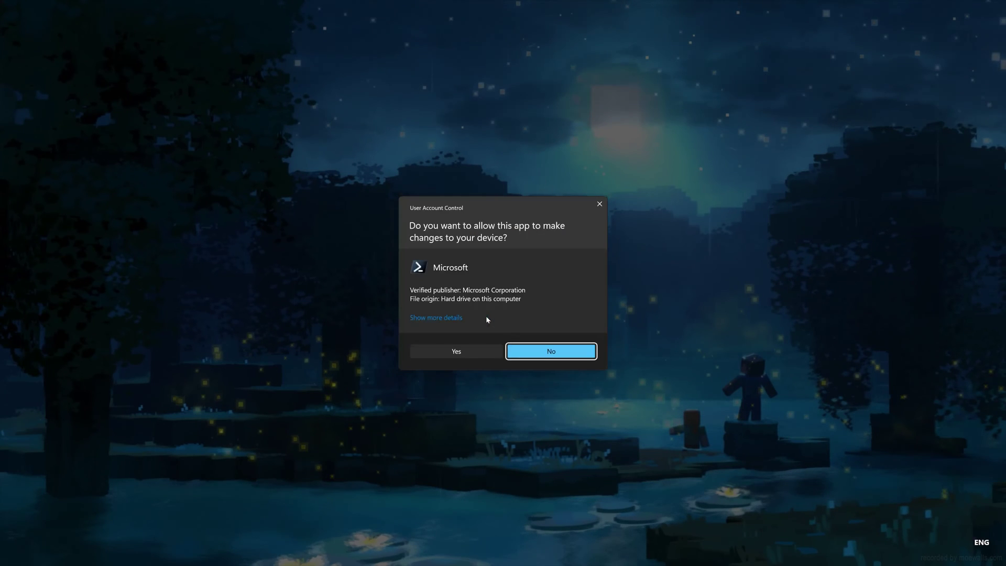
left_click(455, 351)
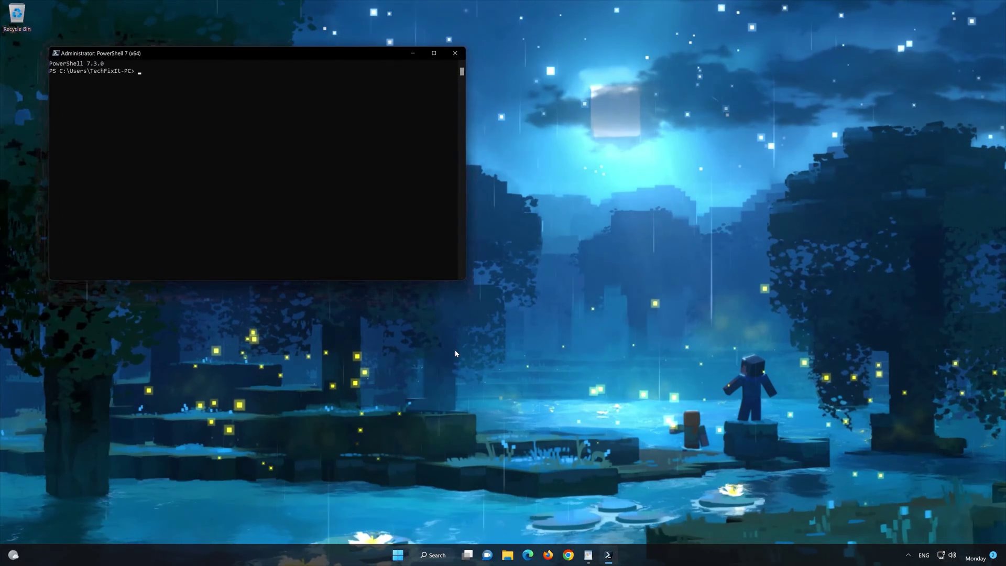
left_click_drag(310, 54, 591, 107)
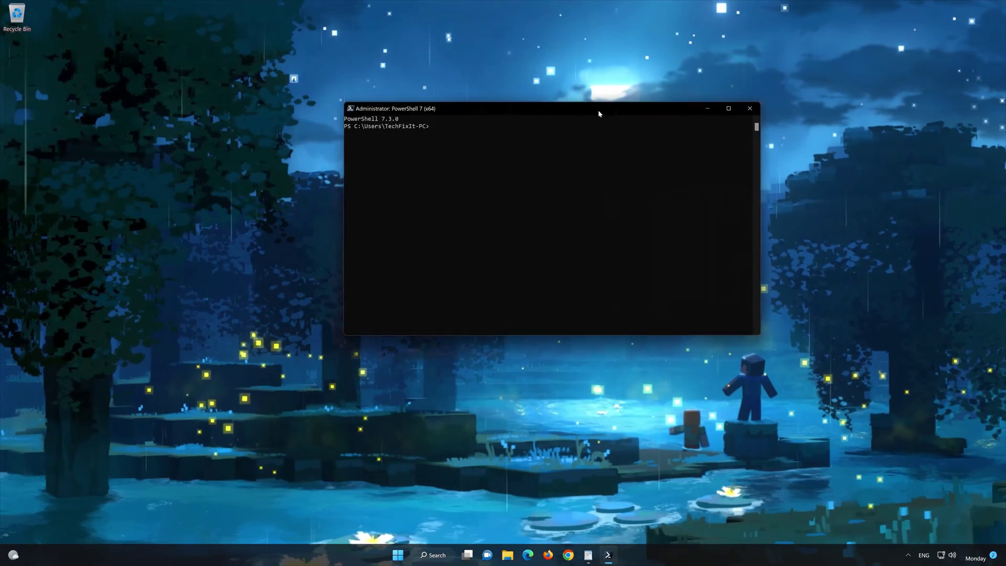
Step: Copy the first command, Get-AppXPackage *WindowsStore* -AllUsers, in full from the WordPad document and return to the PowerShell window
key("alt+Tab")
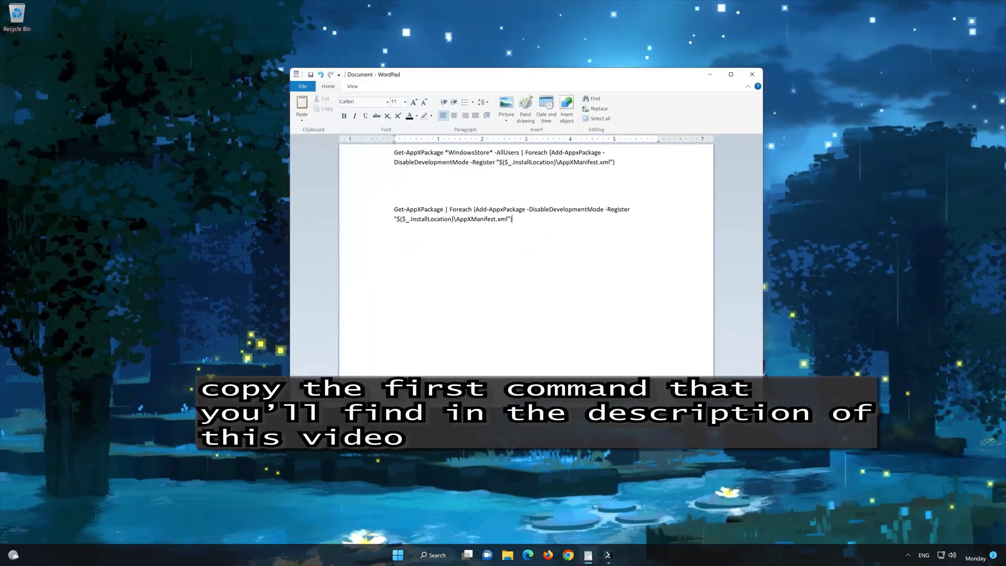
left_click_drag(615, 162, 394, 152)
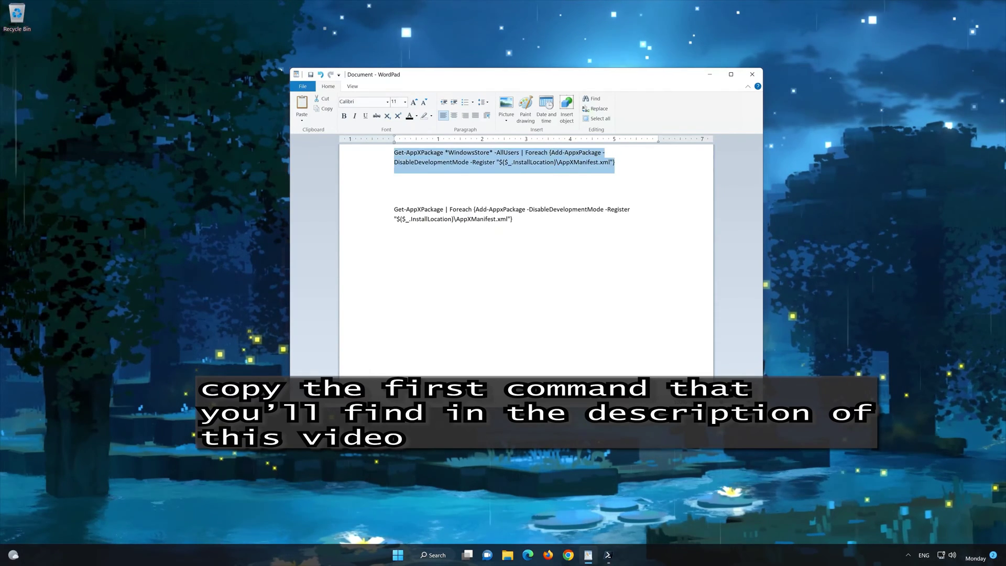
right_click(408, 156)
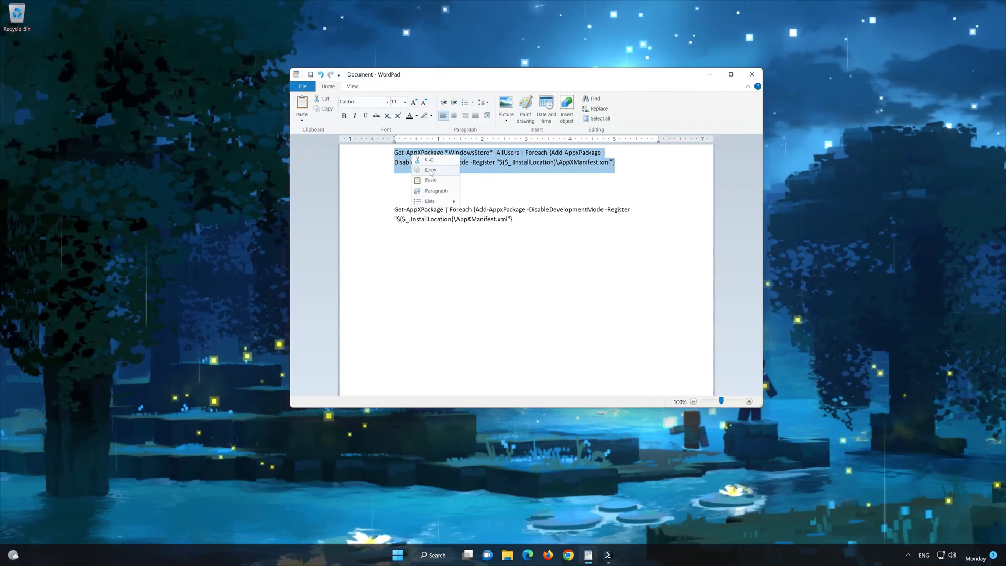
left_click(431, 173)
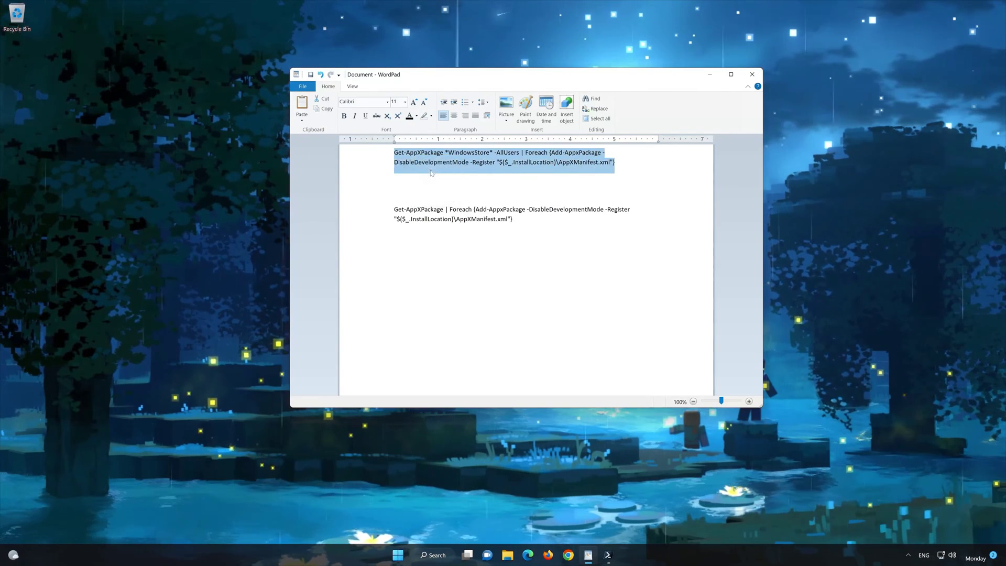
left_click(711, 75)
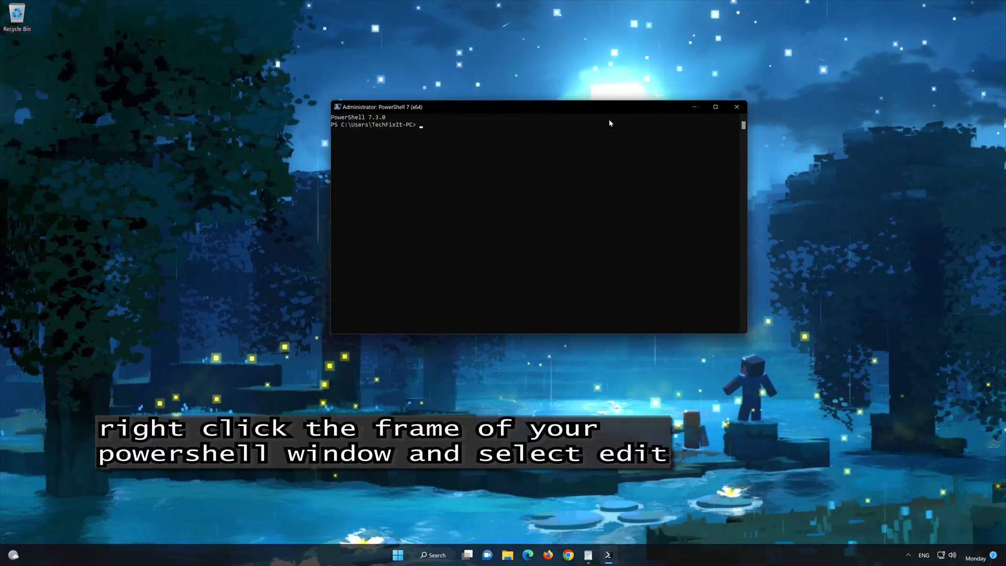
Step: Paste the copied Get-AppXPackage *WindowsStore* -AllUsers command into the administrator PowerShell window and run it
right_click(546, 110)
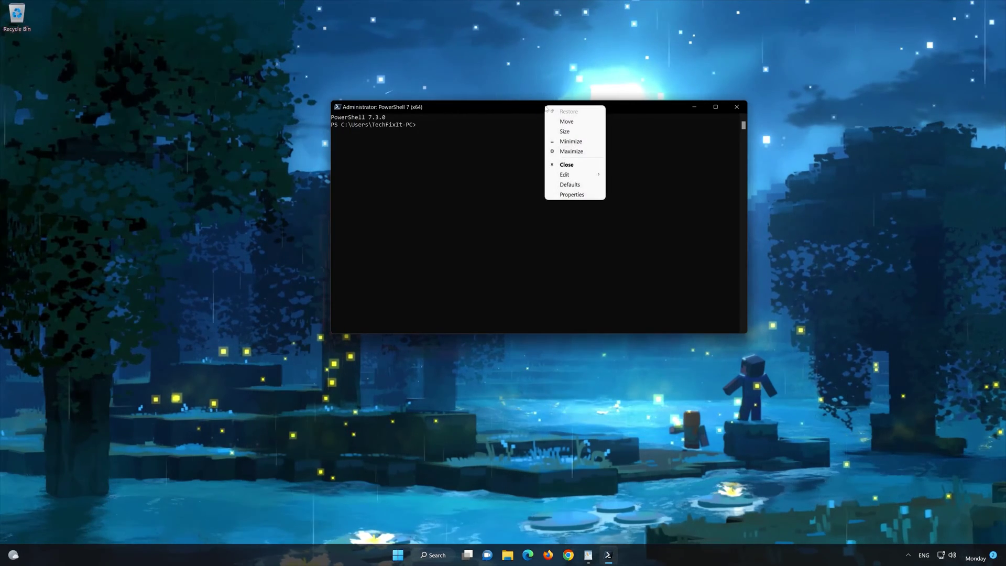
mouse_move(564, 176)
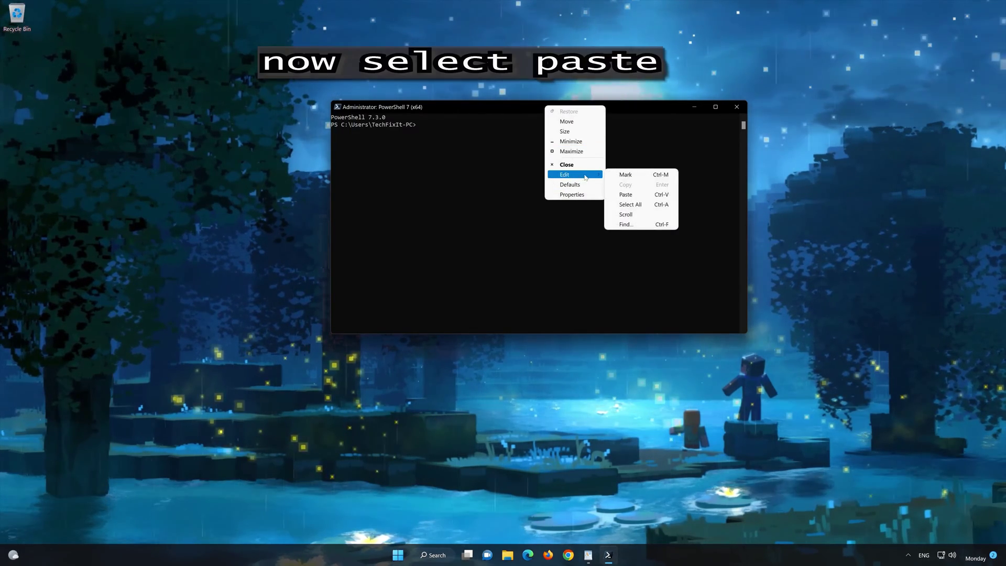
left_click(653, 194)
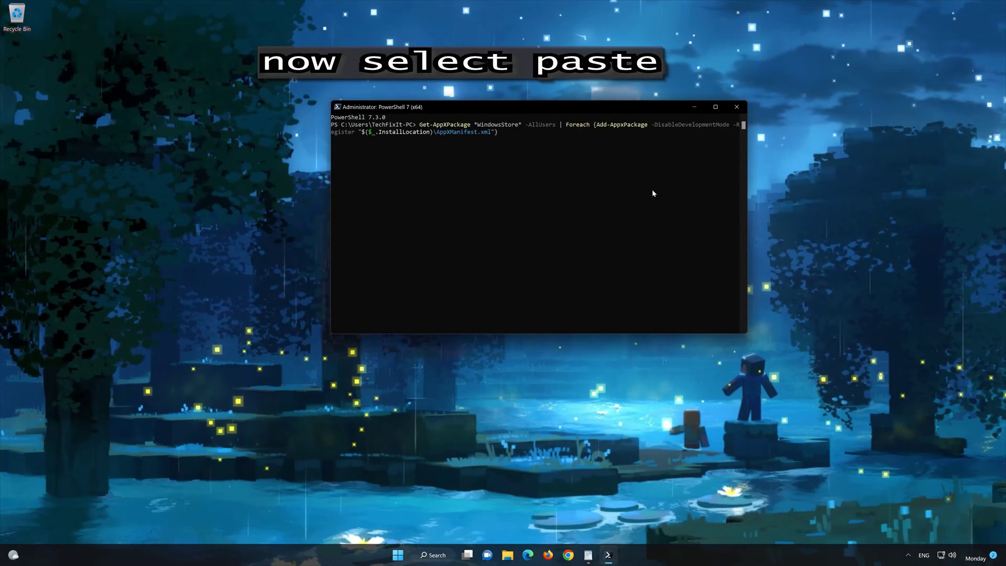
key("Return")
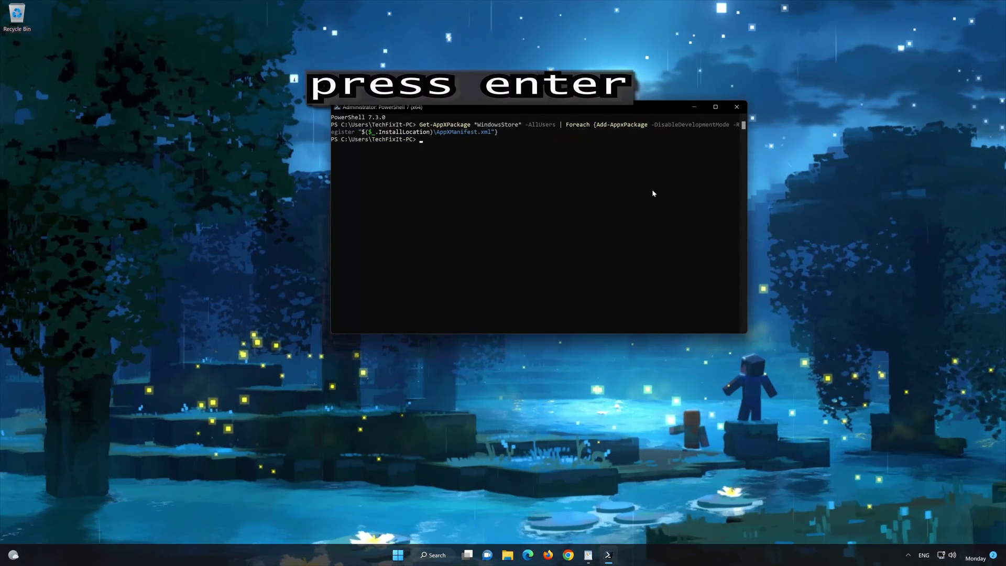
Step: Copy the second command, Get-AppXPackage | Foreach {Add-AppxPackage -DisableDevelopmentMode -Register "$($_.InstallLocation)\AppXManifest.xml"}, in full from the WordPad document
left_click(589, 555)
left_click_drag(512, 220, 394, 210)
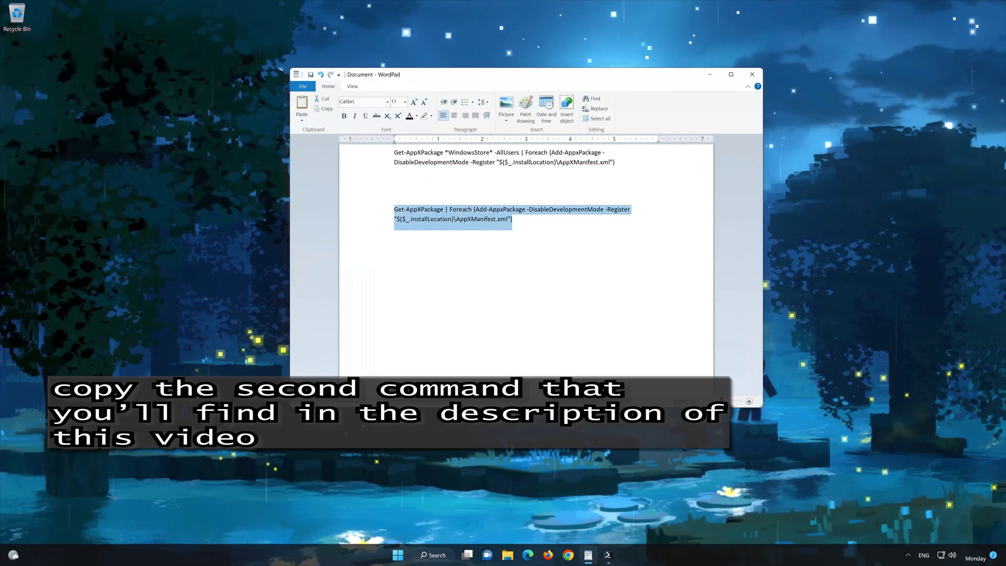
right_click(417, 212)
left_click(433, 228)
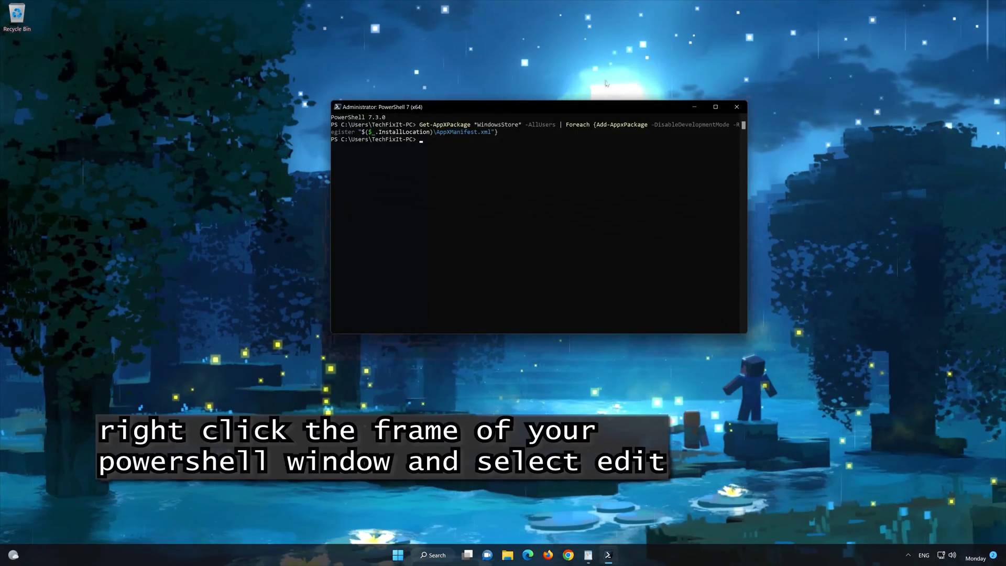
Step: Paste the copied command for all packages into the administrator PowerShell window, run it, and enter exit at the prompt when it finishes
right_click(458, 104)
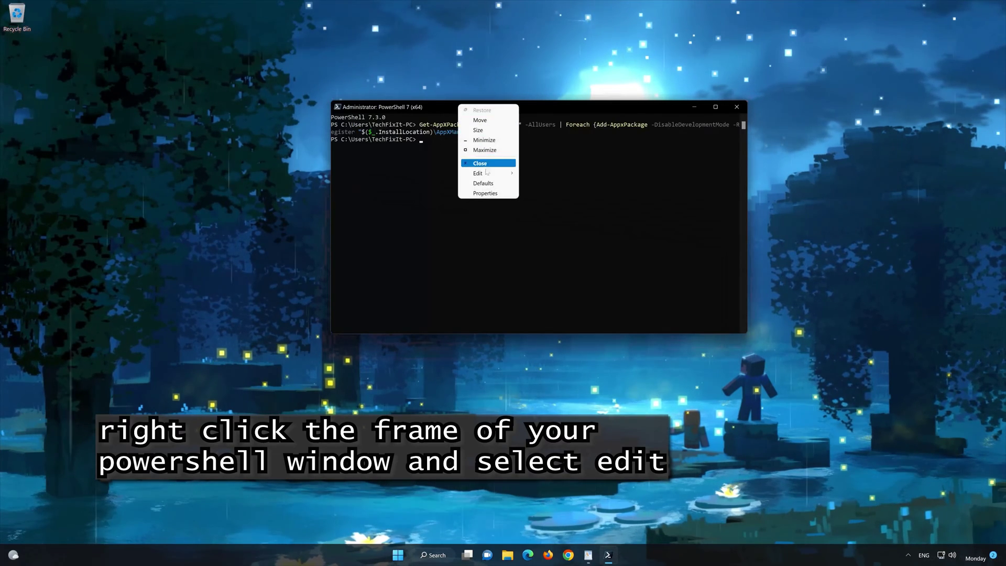
mouse_move(487, 176)
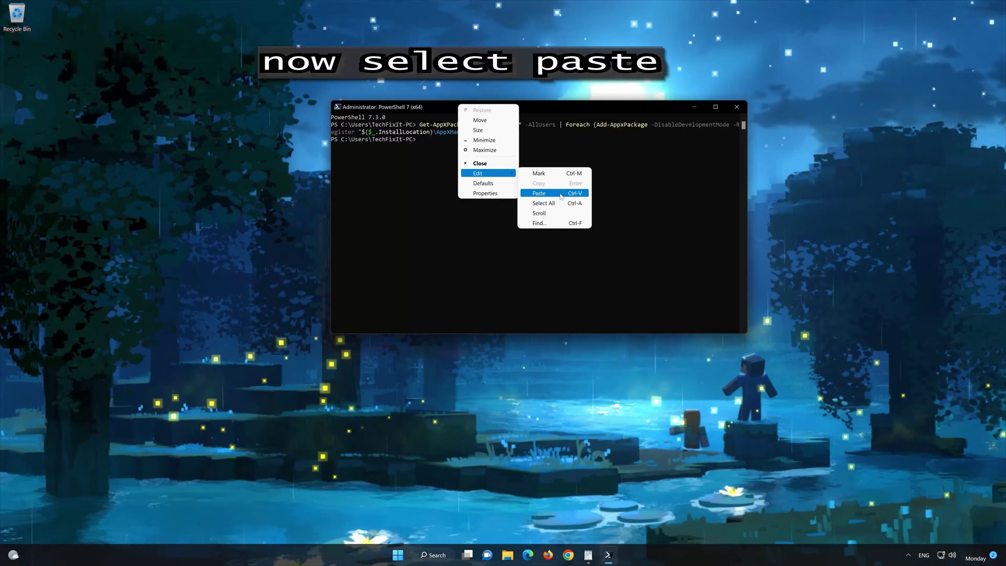
left_click(560, 195)
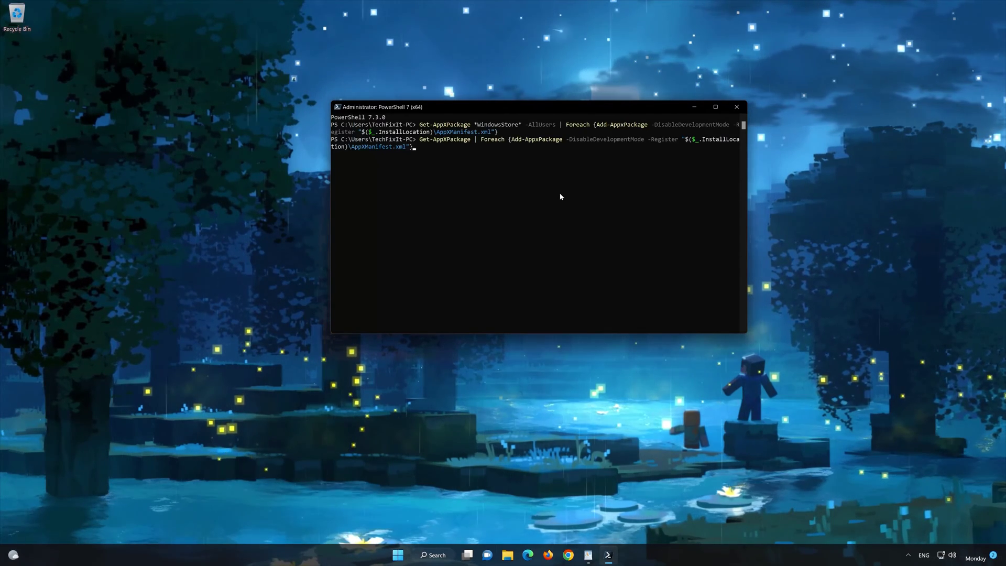
key("Return")
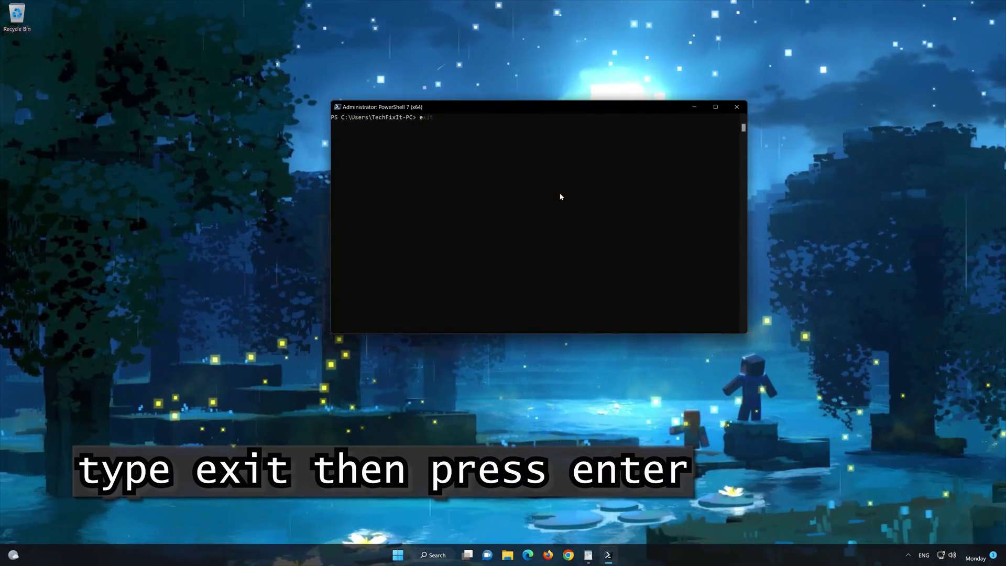
type("it")
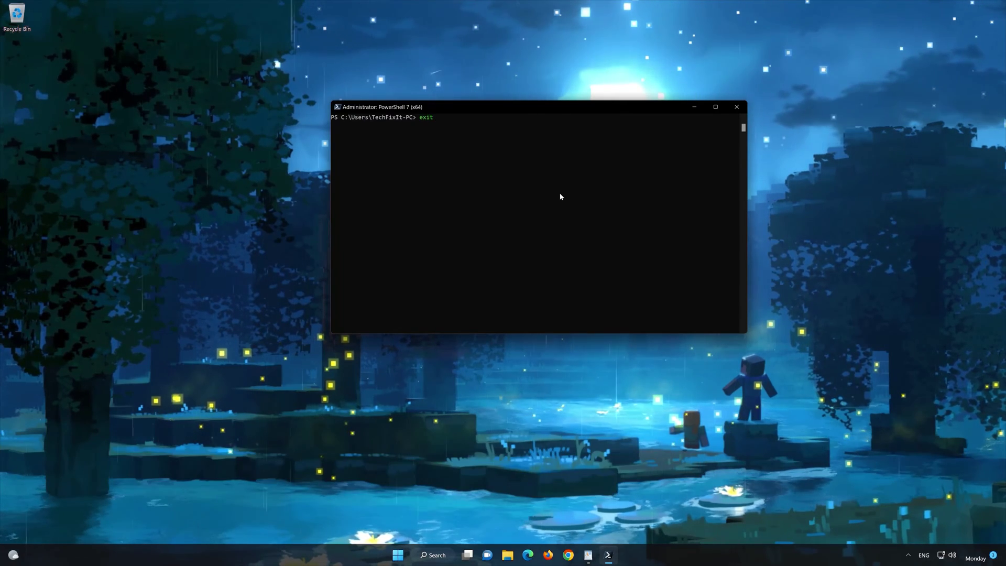